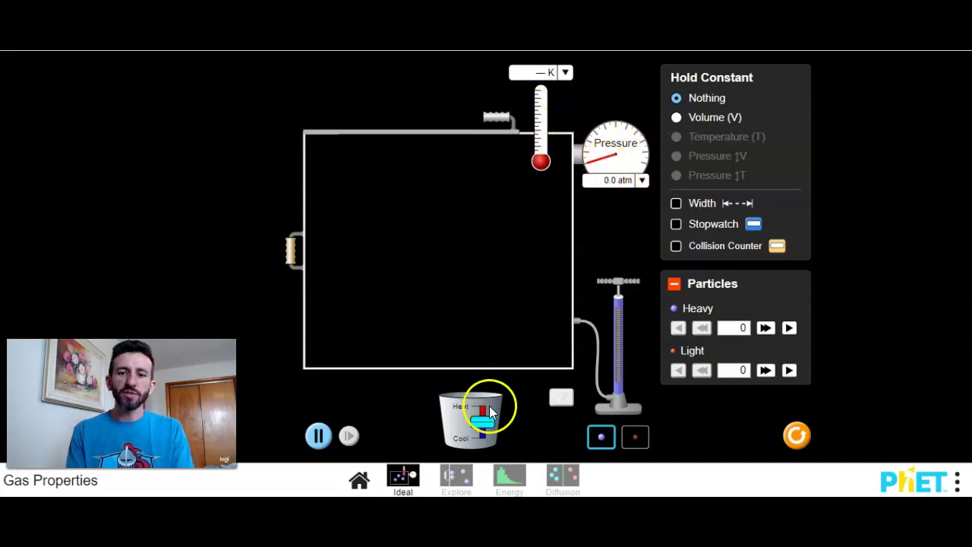
Stop heating, pump 100 heavy particles in, and show the width ruler and collision counter.
left_click_drag(487, 412, 469, 401)
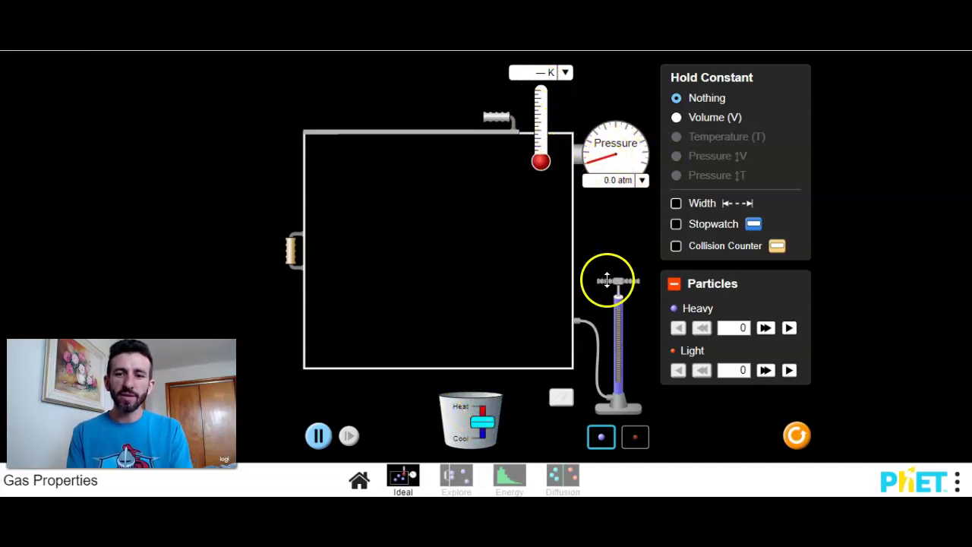
left_click_drag(612, 266, 615, 304)
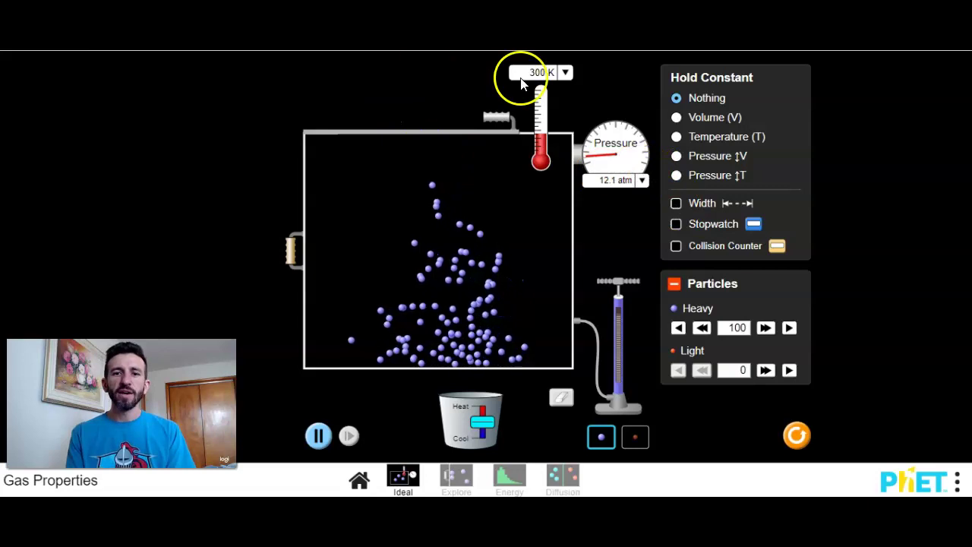
left_click(676, 204)
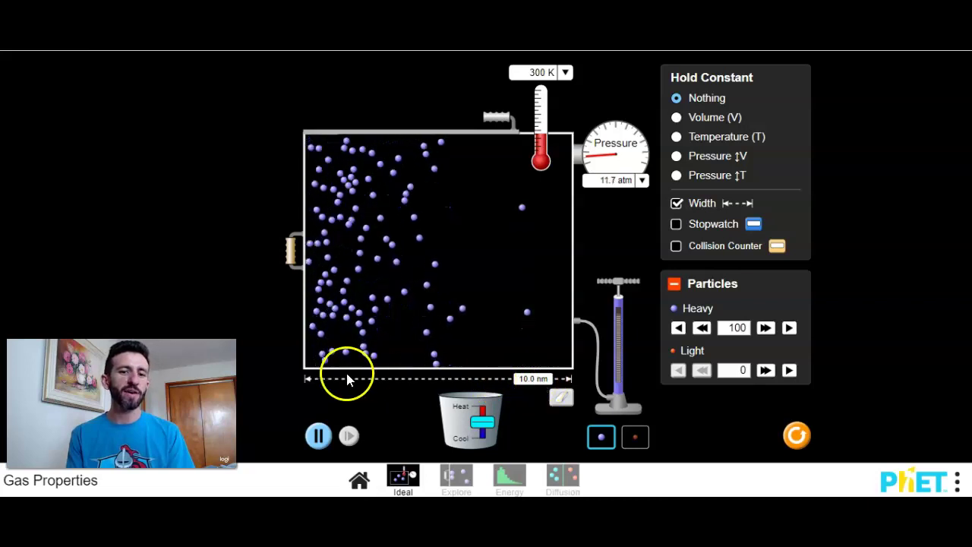
left_click(676, 247)
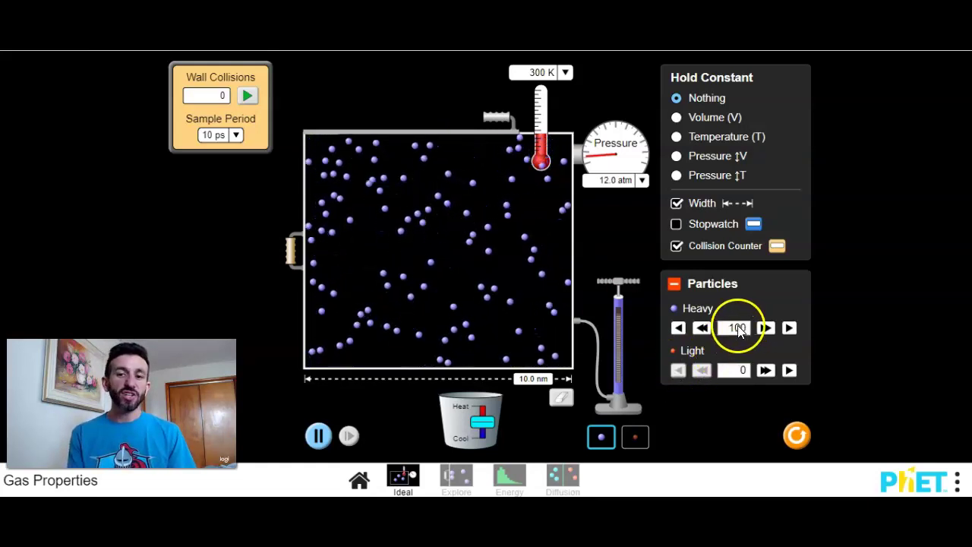
Lower the heavy count by two and restore it to 100, then select the light-particle pump.
left_click(685, 328)
left_click(688, 327)
left_click(790, 328)
left_click(790, 327)
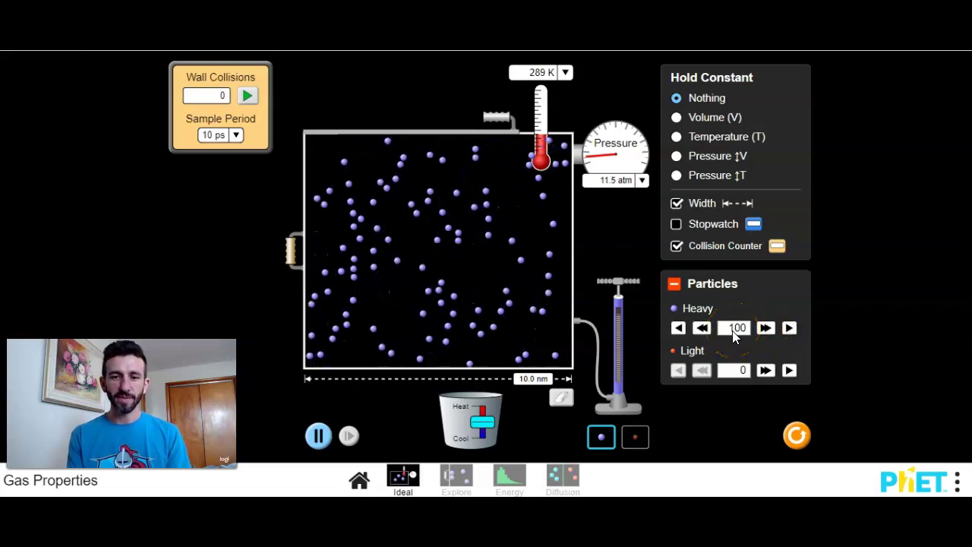
left_click(638, 441)
Pump in 32 light particles, heat the gas to about 980 K, then cool it to 251 K.
left_click_drag(636, 283, 625, 325)
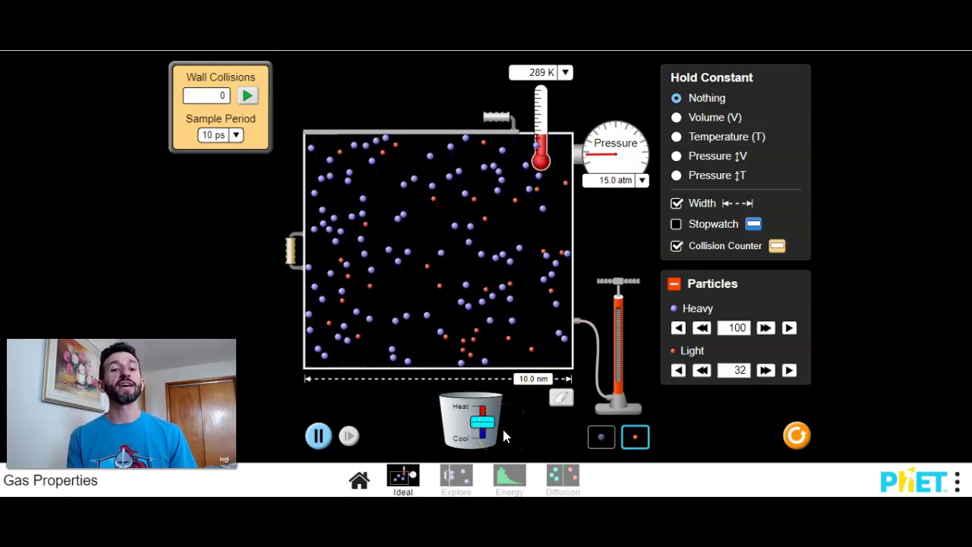
left_click_drag(496, 430, 490, 409)
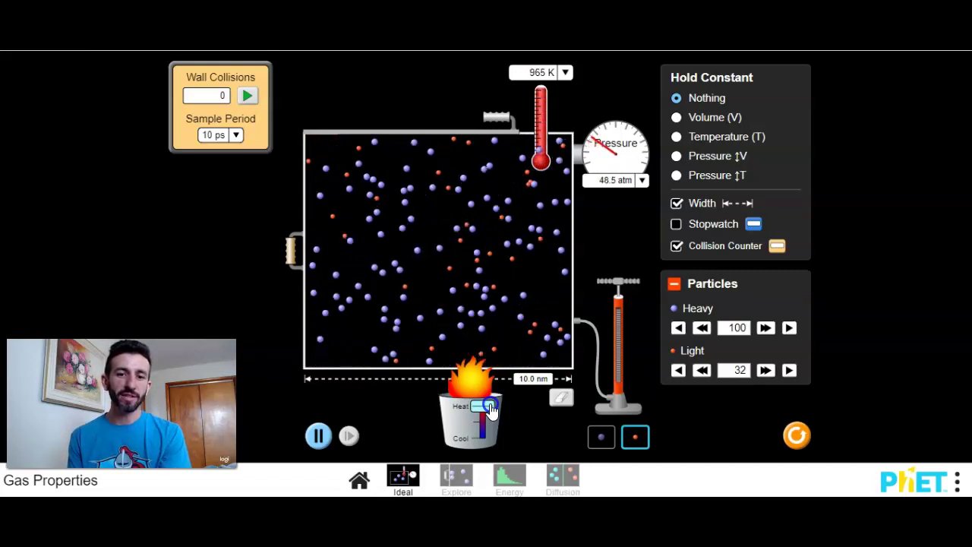
left_click_drag(491, 410, 491, 409)
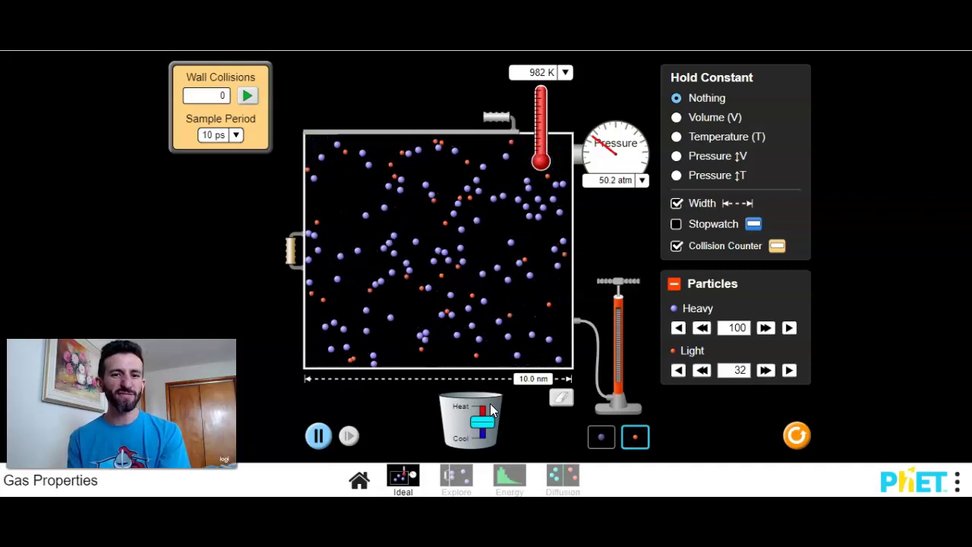
left_click_drag(491, 410, 483, 452)
Show the temperature in °C, switch it back to K, then stop cooling near 6 K.
left_click(565, 72)
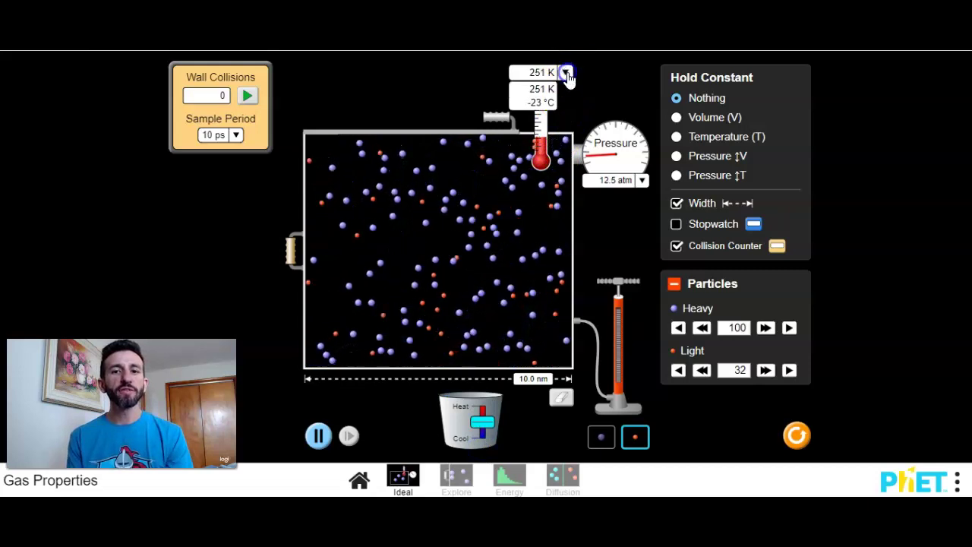
left_click(541, 101)
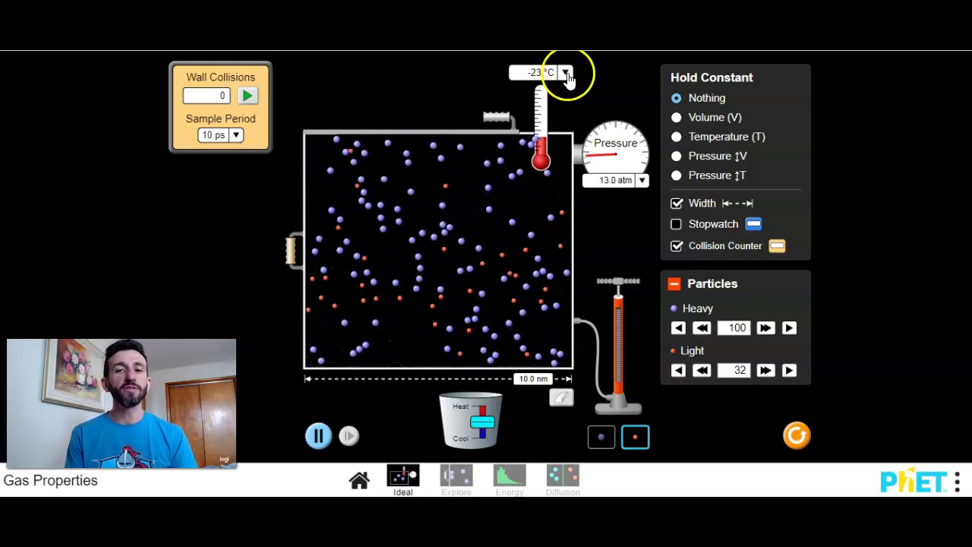
left_click(567, 76)
left_click(546, 91)
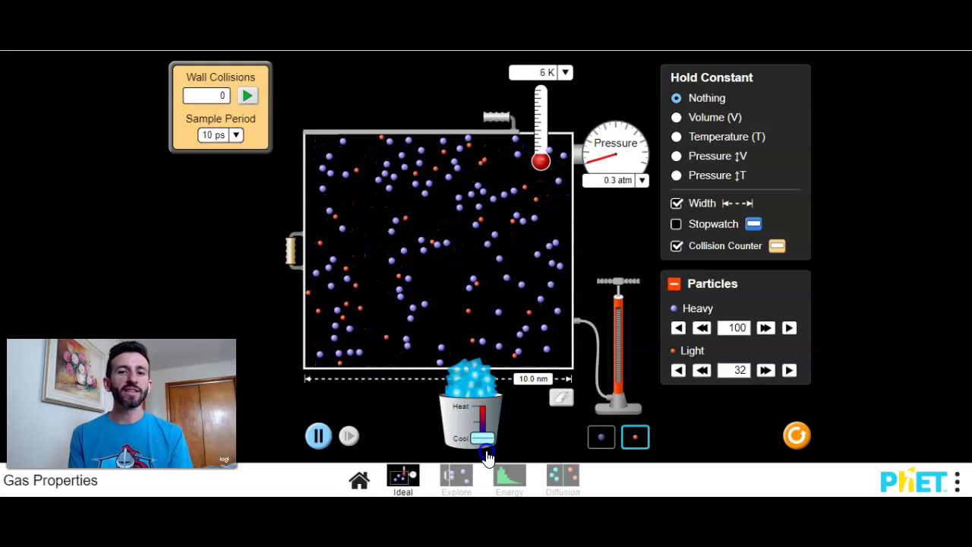
left_click_drag(487, 455, 483, 387)
left_click(482, 423)
Widen the container to 13.1 nm, squeeze it to 5.3 nm, then leave it at 10.8 nm.
left_click_drag(292, 252, 211, 261)
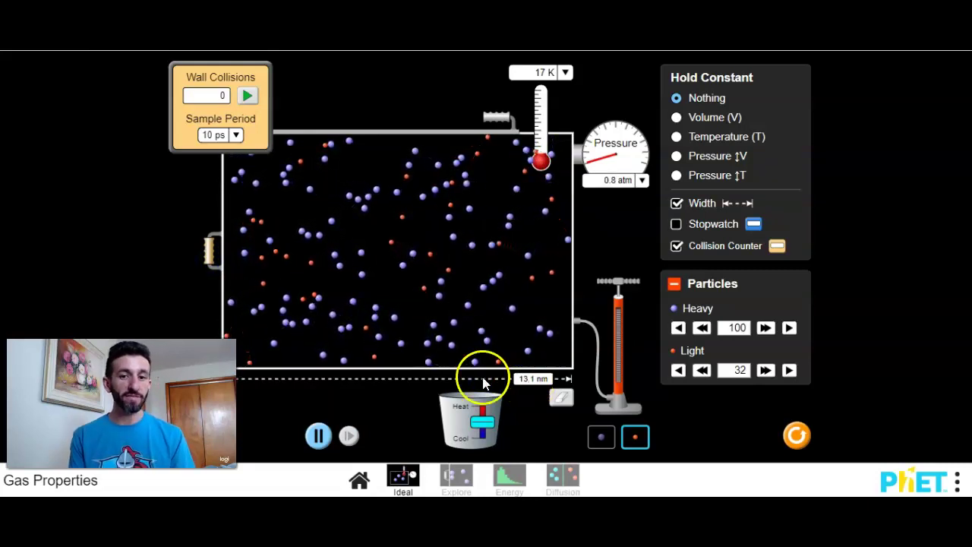
left_click_drag(211, 253, 415, 262)
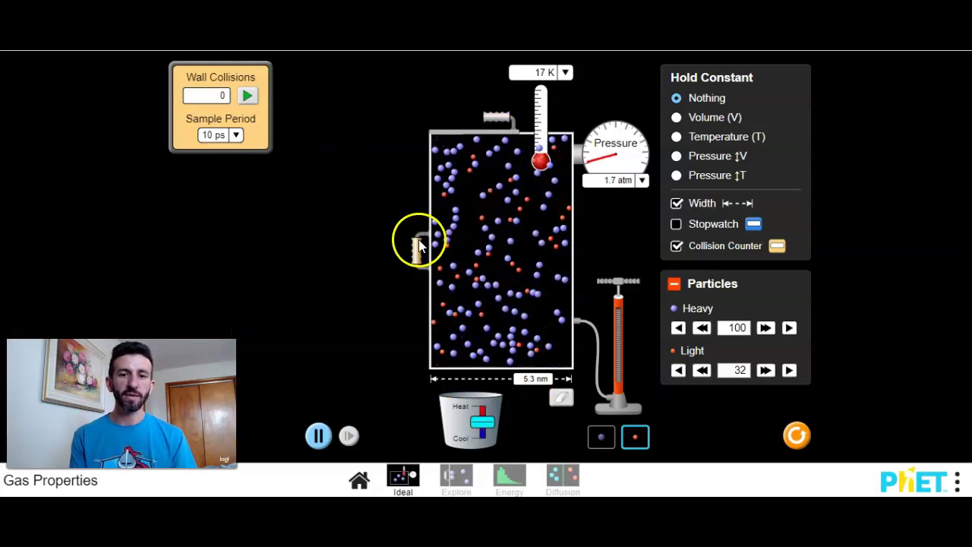
left_click_drag(417, 247, 271, 249)
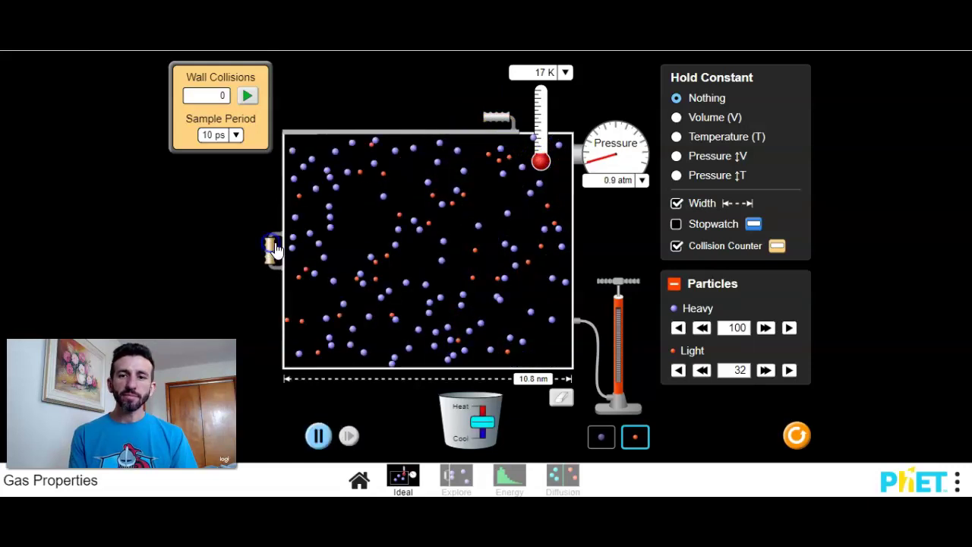
Show the pressure in kPa, then switch it back to atm.
left_click(643, 181)
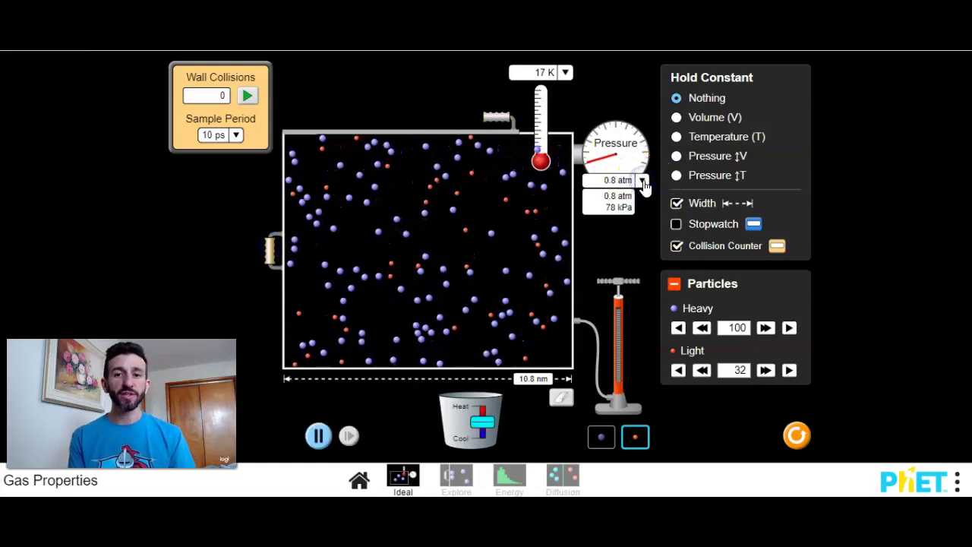
left_click(623, 206)
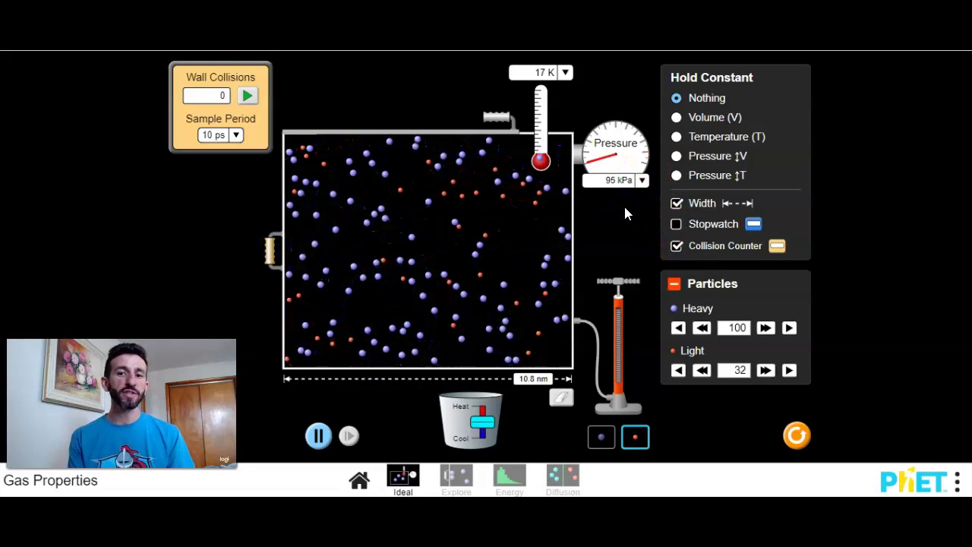
left_click(643, 180)
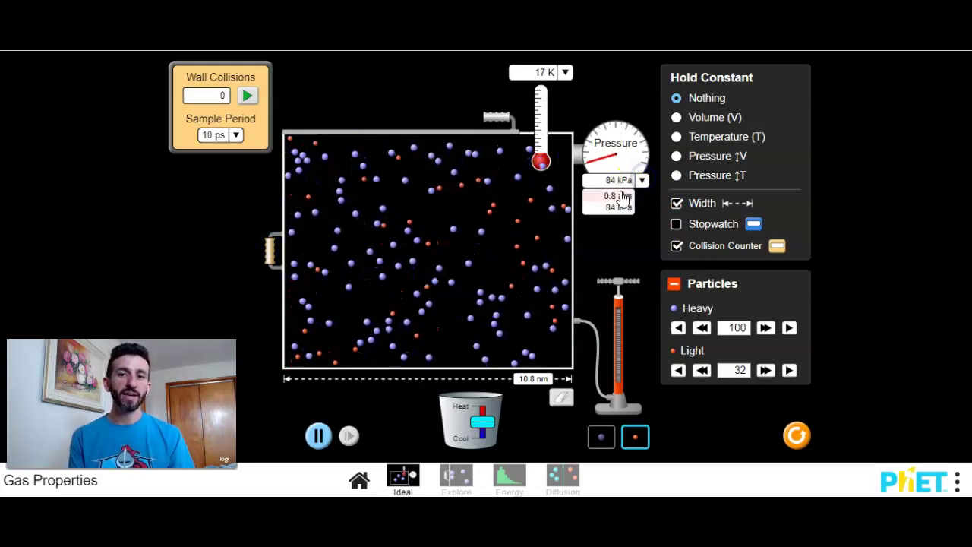
left_click(621, 198)
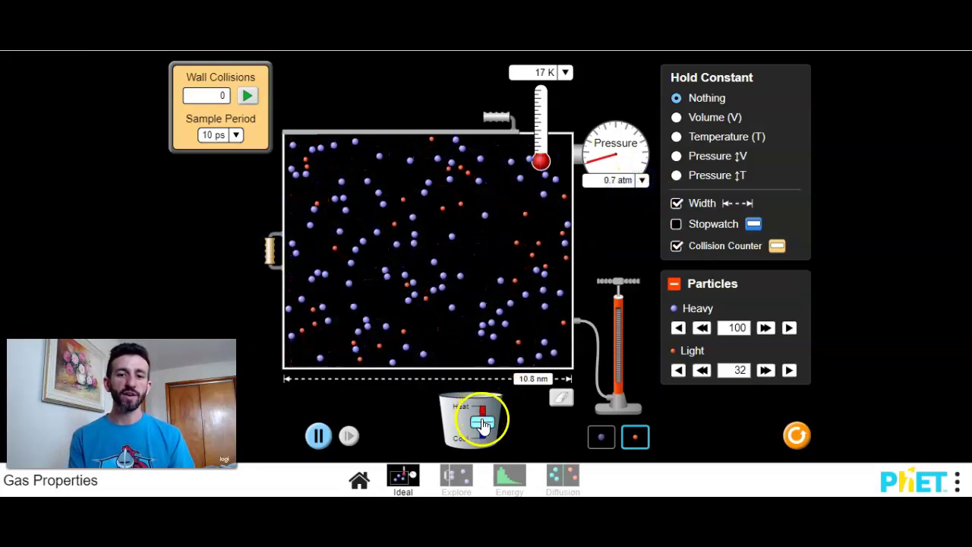
Heat the cold gas up to 340 K.
left_click_drag(483, 423, 482, 391)
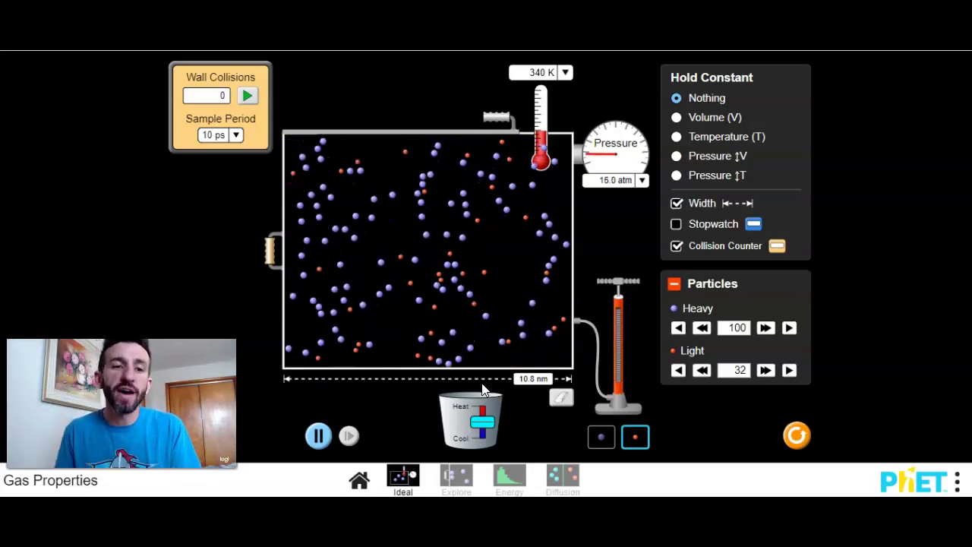
Run a 10 ps wall-collision sample at 340 K, which counts 124 collisions.
left_click(297, 253)
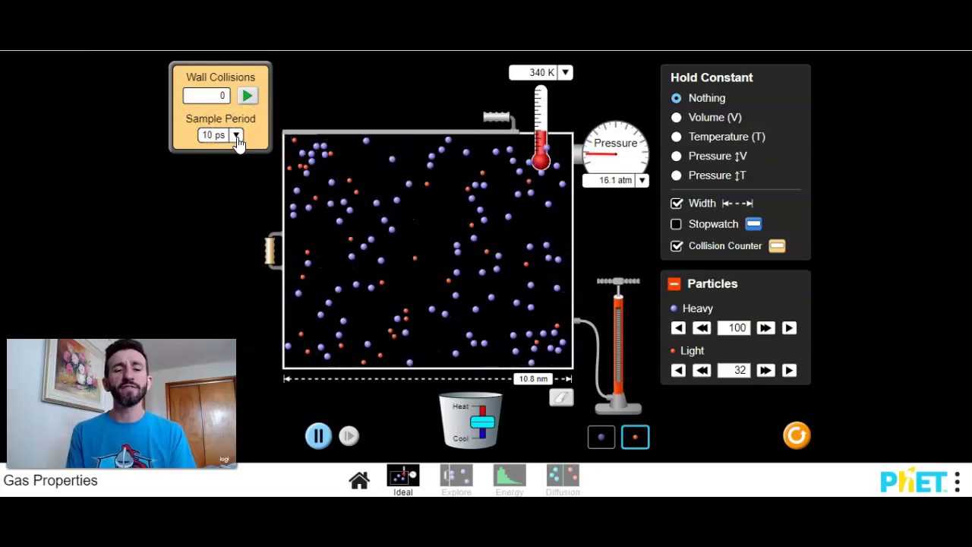
left_click(247, 98)
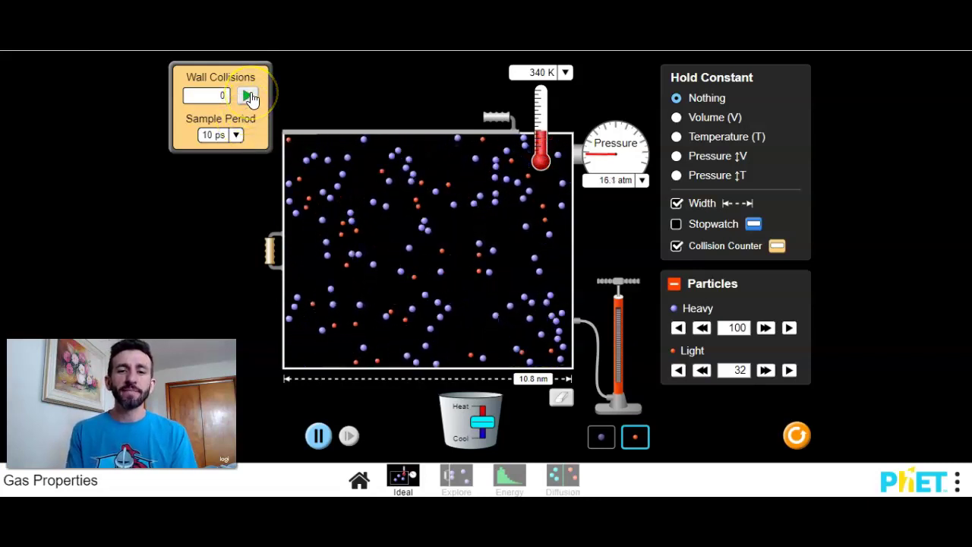
left_click(328, 142)
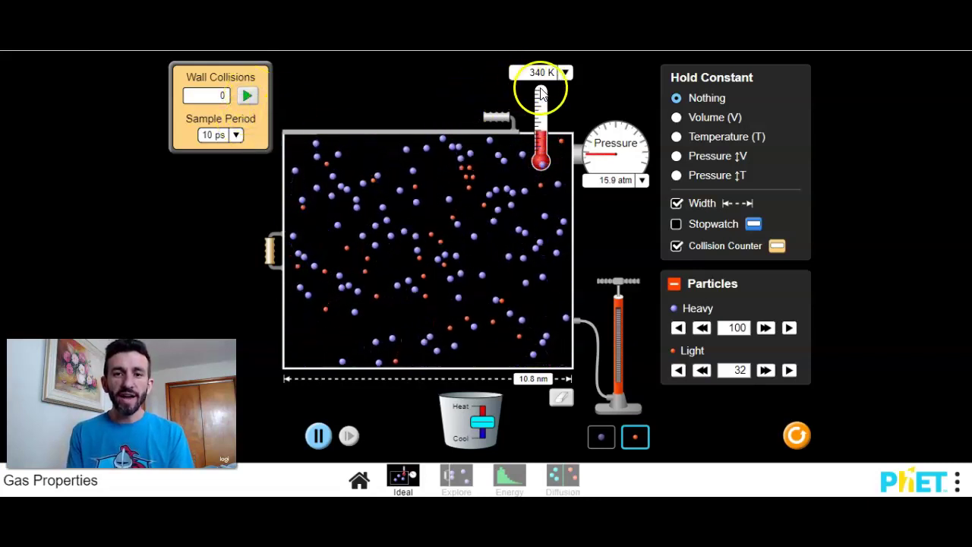
left_click(246, 96)
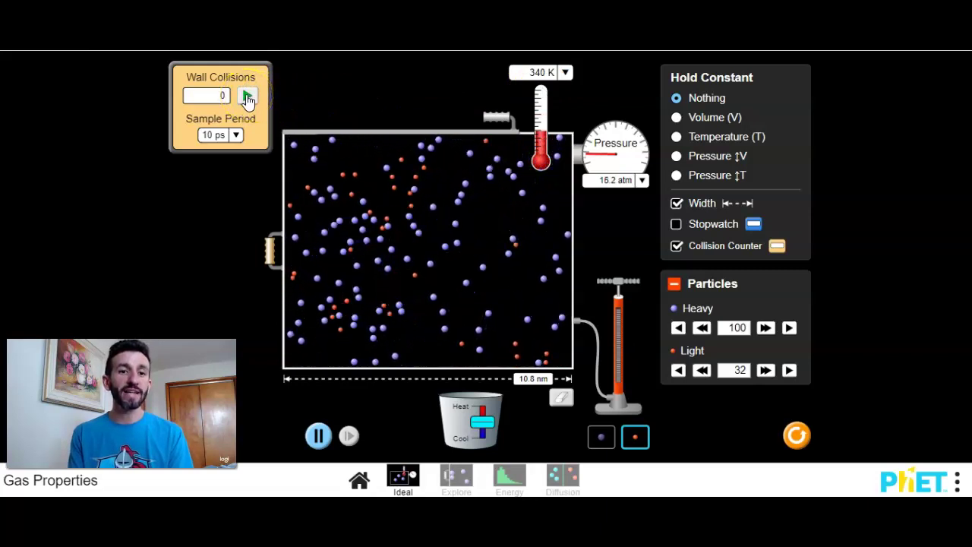
left_click(219, 135)
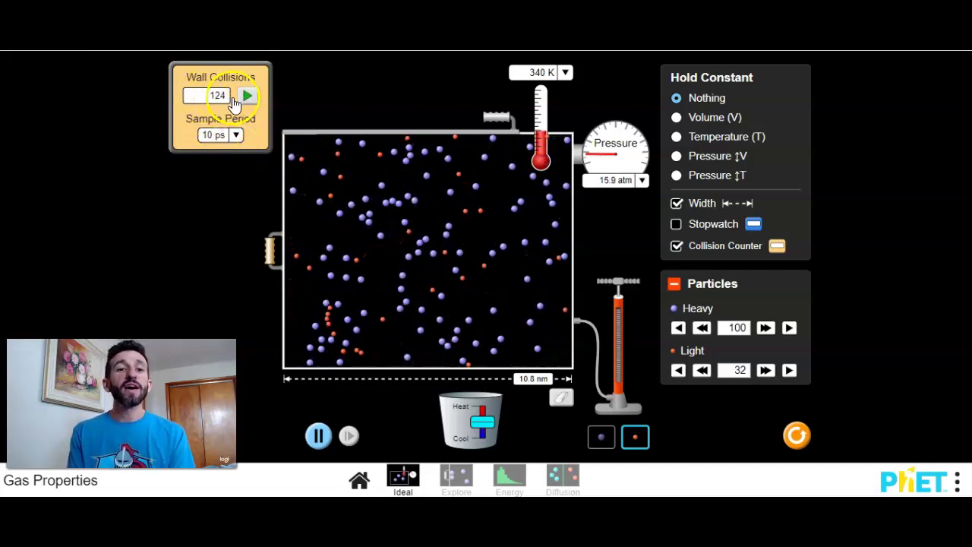
mouse_move(293, 130)
left_mouse_down()
mouse_move(408, 198)
mouse_move(588, 176)
mouse_move(614, 182)
mouse_move(615, 198)
left_mouse_up()
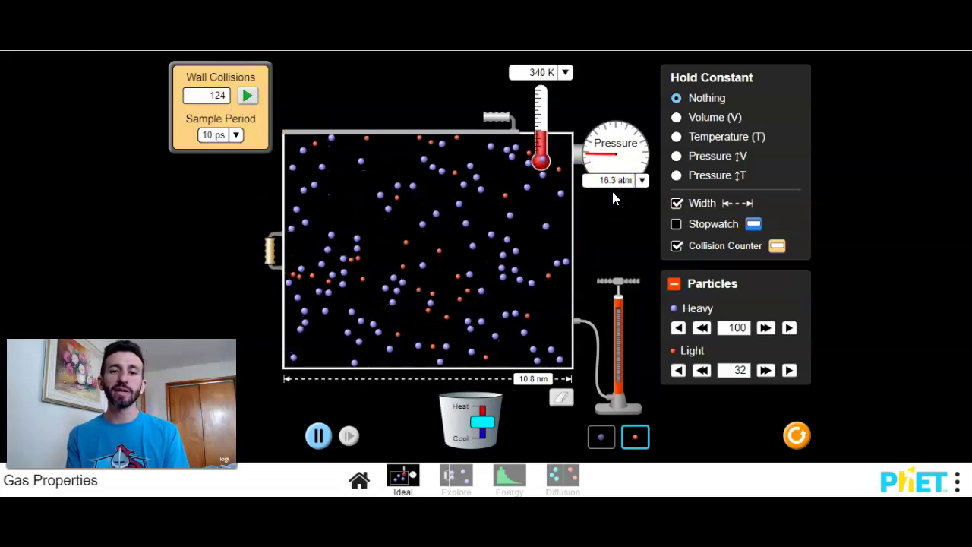
left_click(516, 216)
Heat the gas to 523 K and rerun the 10 ps wall-collision count, now 180.
left_click_drag(482, 422, 487, 401)
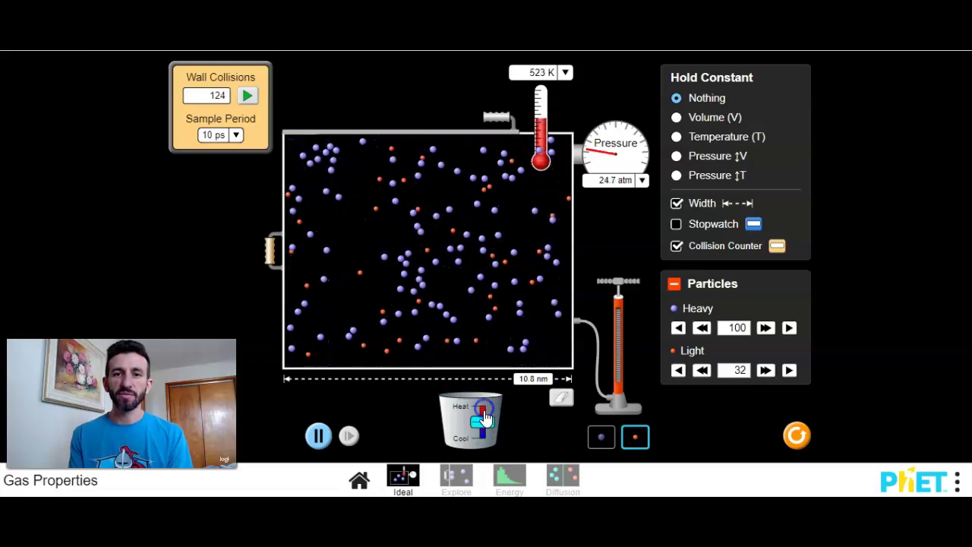
left_click(247, 96)
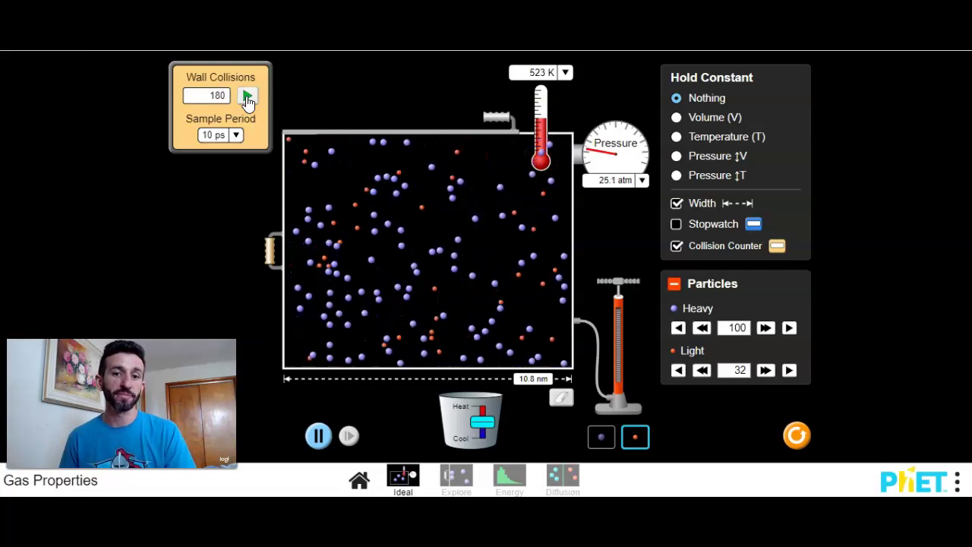
left_click(519, 218)
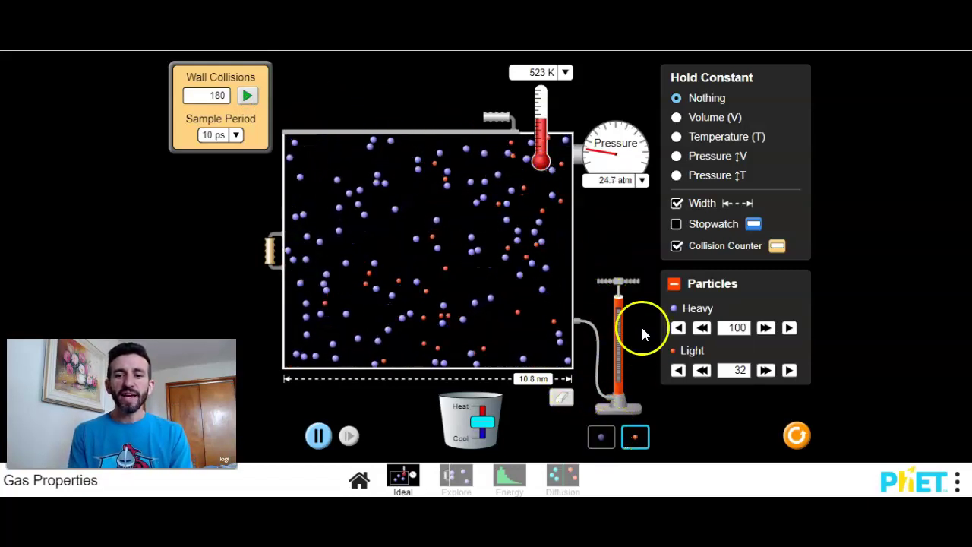
Pump light particles up to 75 and restart the wall-collision count, reading 264.
left_click_drag(636, 282, 619, 310)
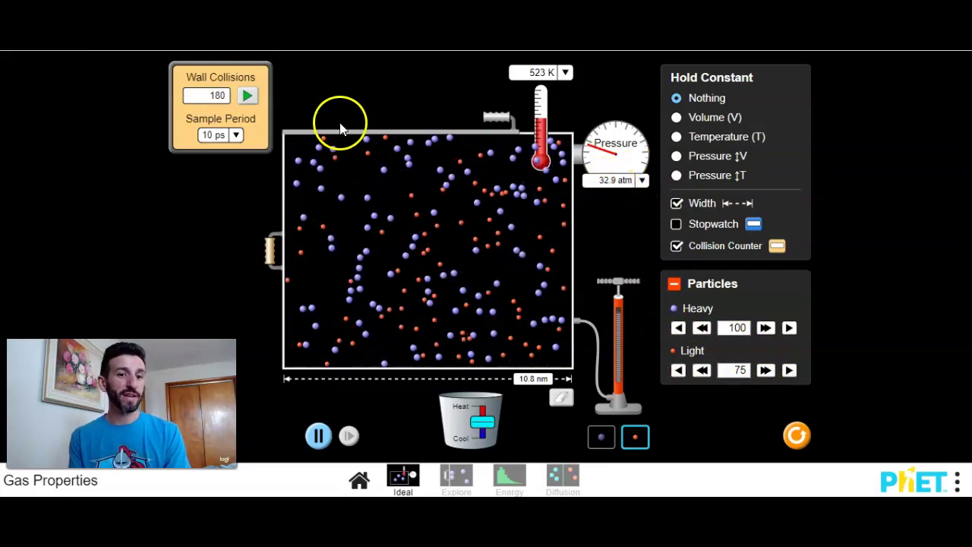
left_click(247, 96)
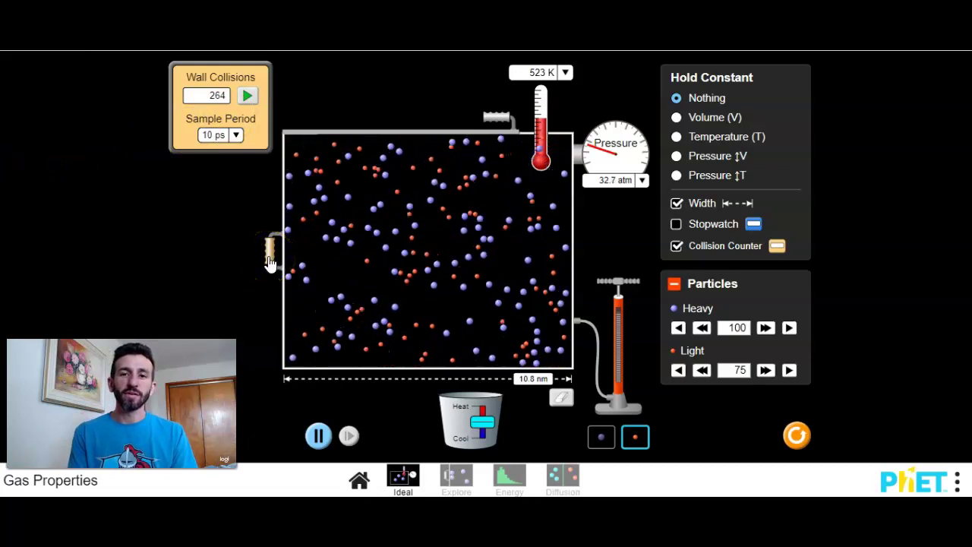
Resize the container to 10.0 nm, count 282 wall collisions, then start widening it again.
left_click_drag(270, 258, 169, 271)
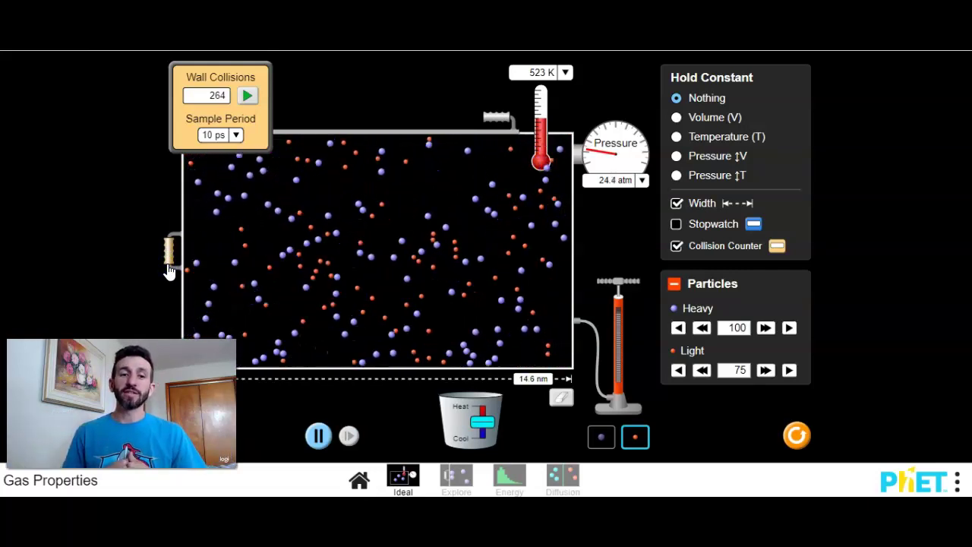
left_click_drag(169, 272, 290, 277)
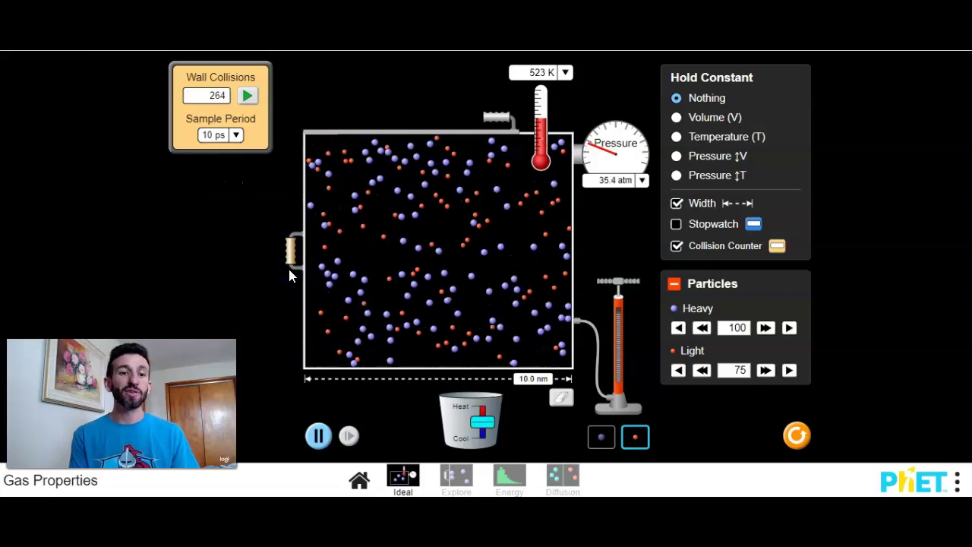
left_click(288, 224)
left_click(249, 109)
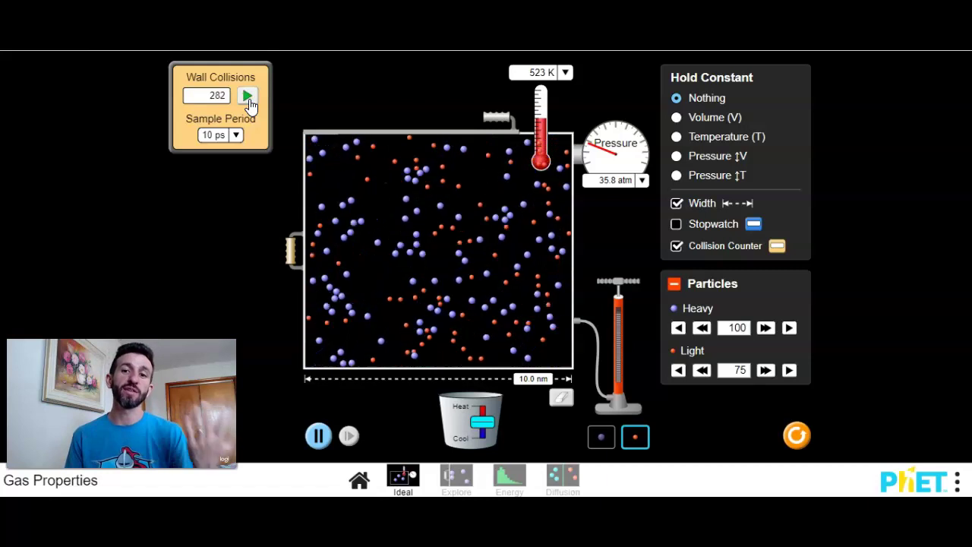
left_click_drag(266, 259, 179, 259)
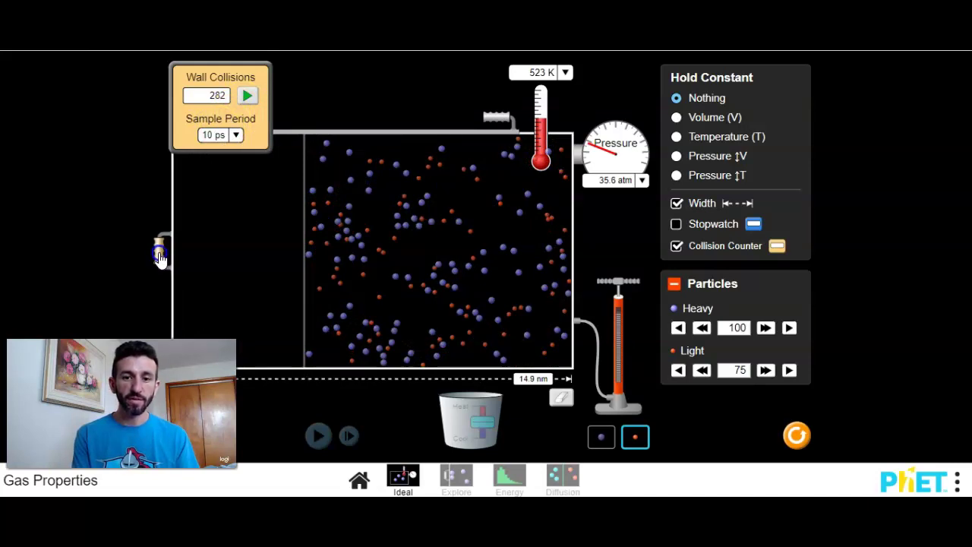
Take a 10 ps sample at 15.0 nm width (221 collisions), then squeeze the container to 7.7 nm.
left_click_drag(158, 259, 158, 258)
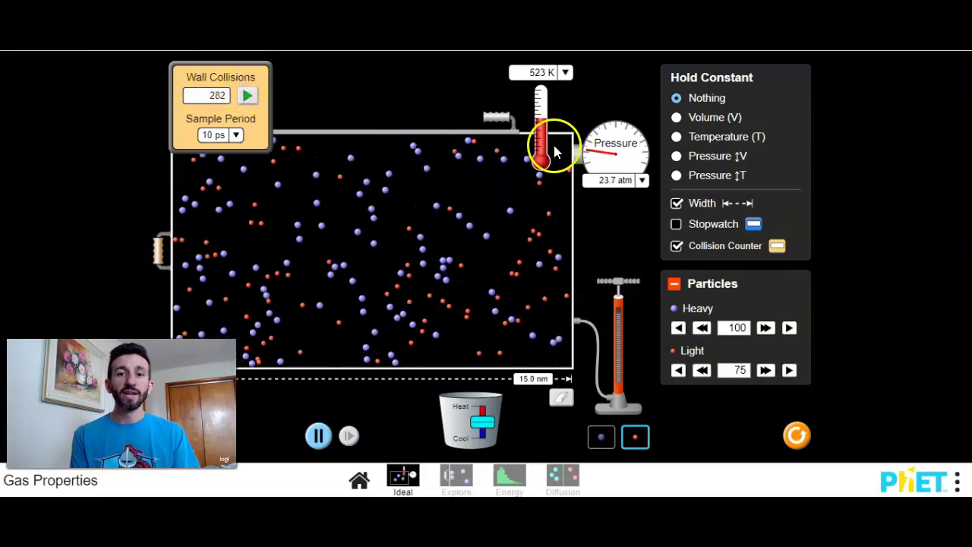
left_click(248, 95)
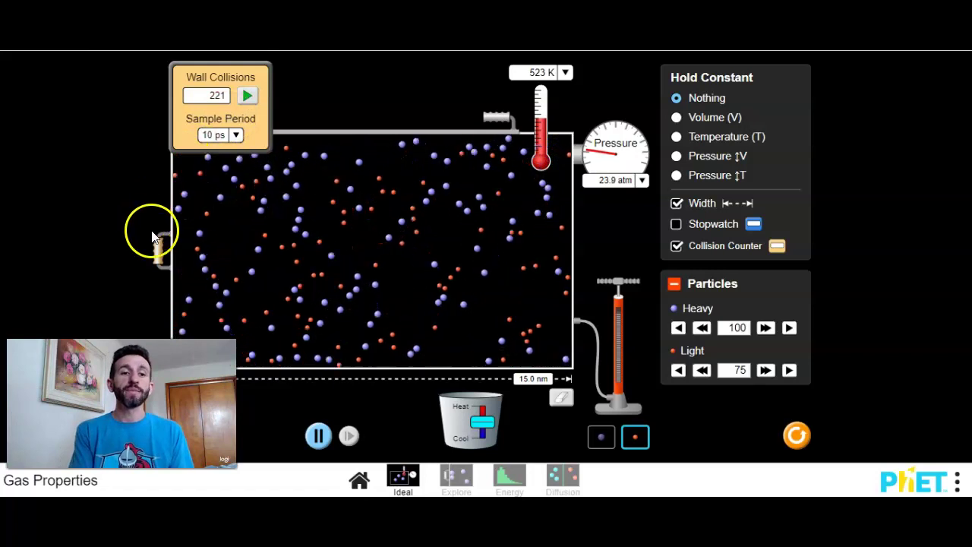
left_click_drag(156, 239, 419, 247)
left_click_drag(353, 246, 353, 247)
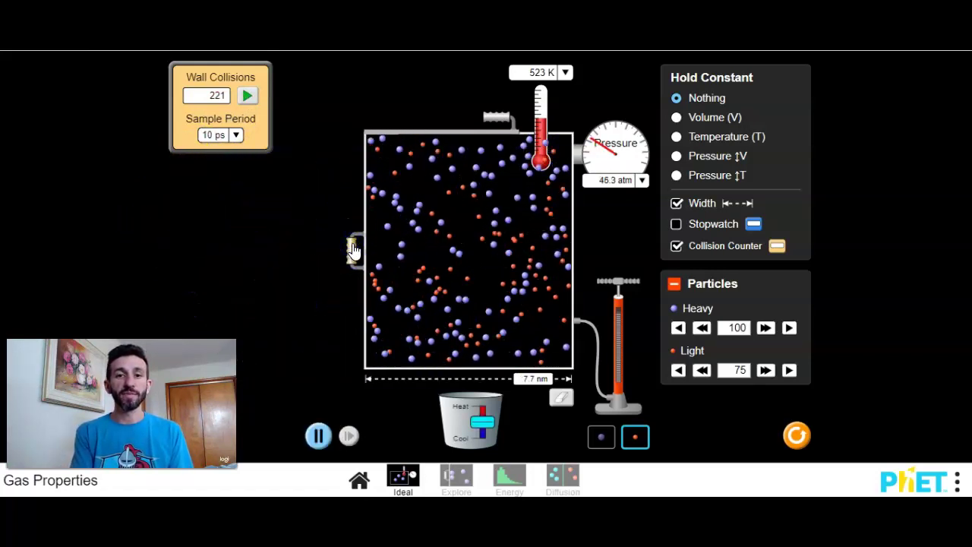